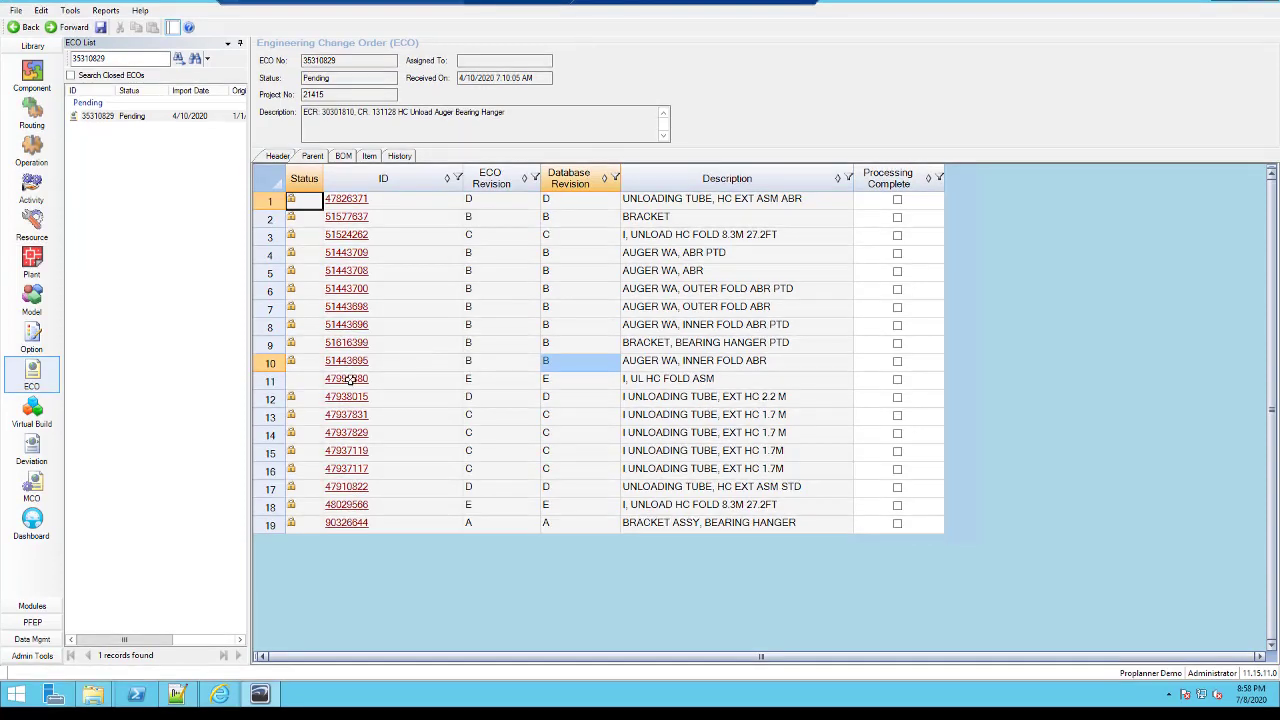
# Open assembly 47996880 (I, UL HC FOLD ASM) from the ECO BOM list to compare eBOM and mBOM
pyautogui.click(347, 379)
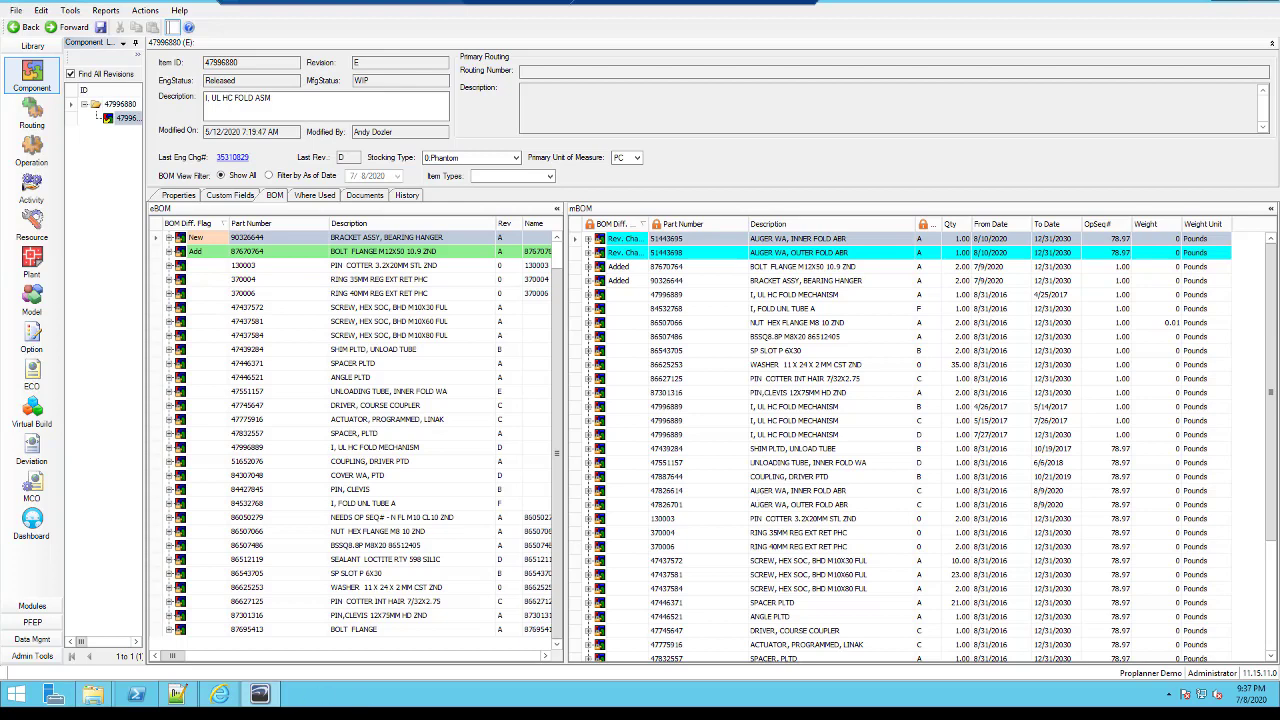
# Review the ECO 35310829 document in Internet Explorer, then minimize the browser
pyautogui.click(222, 694)
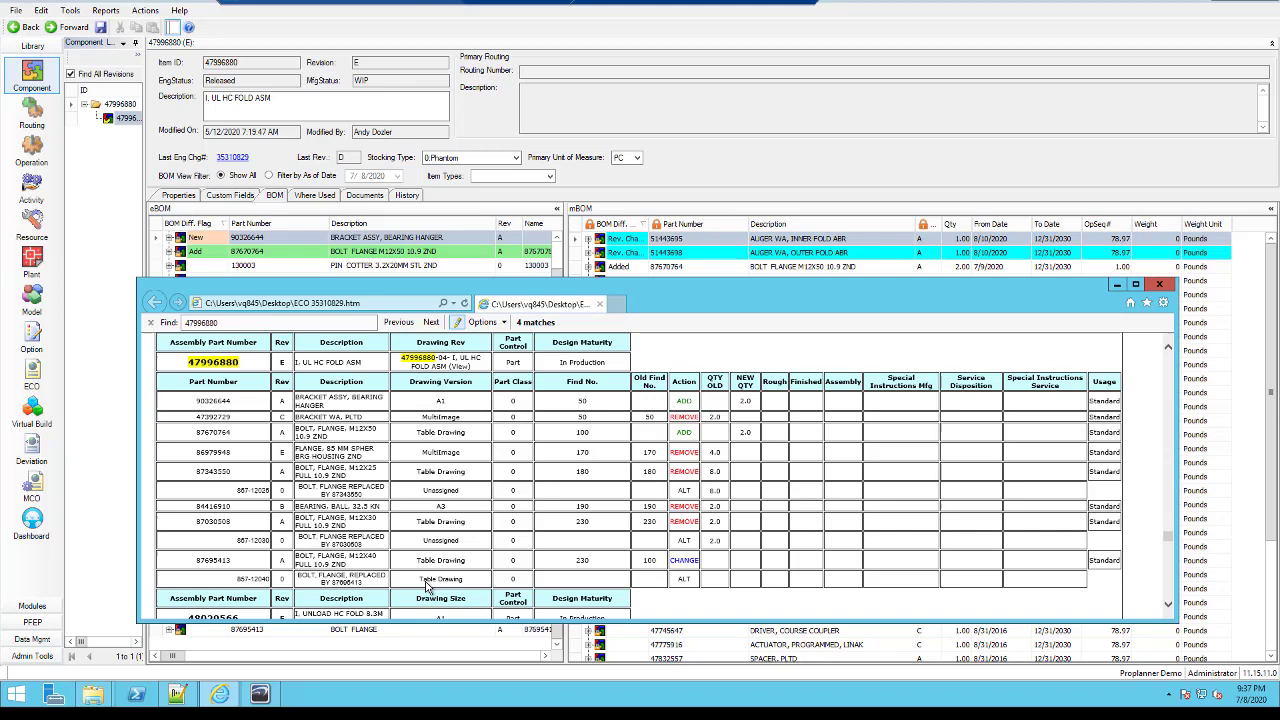
pyautogui.click(1117, 285)
# Run the Consumption Workbench with routings populated from assembly 47996880, listing two Add and five Delete items
pyautogui.click(70, 10)
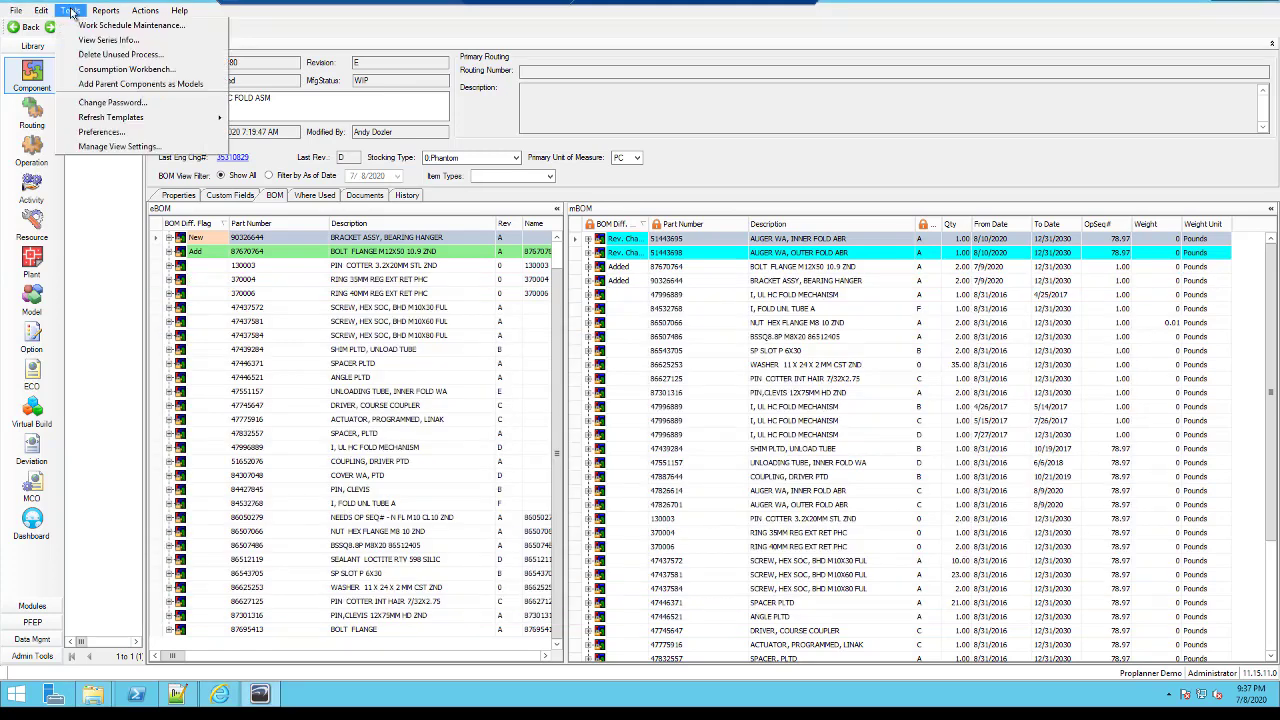
pyautogui.click(98, 70)
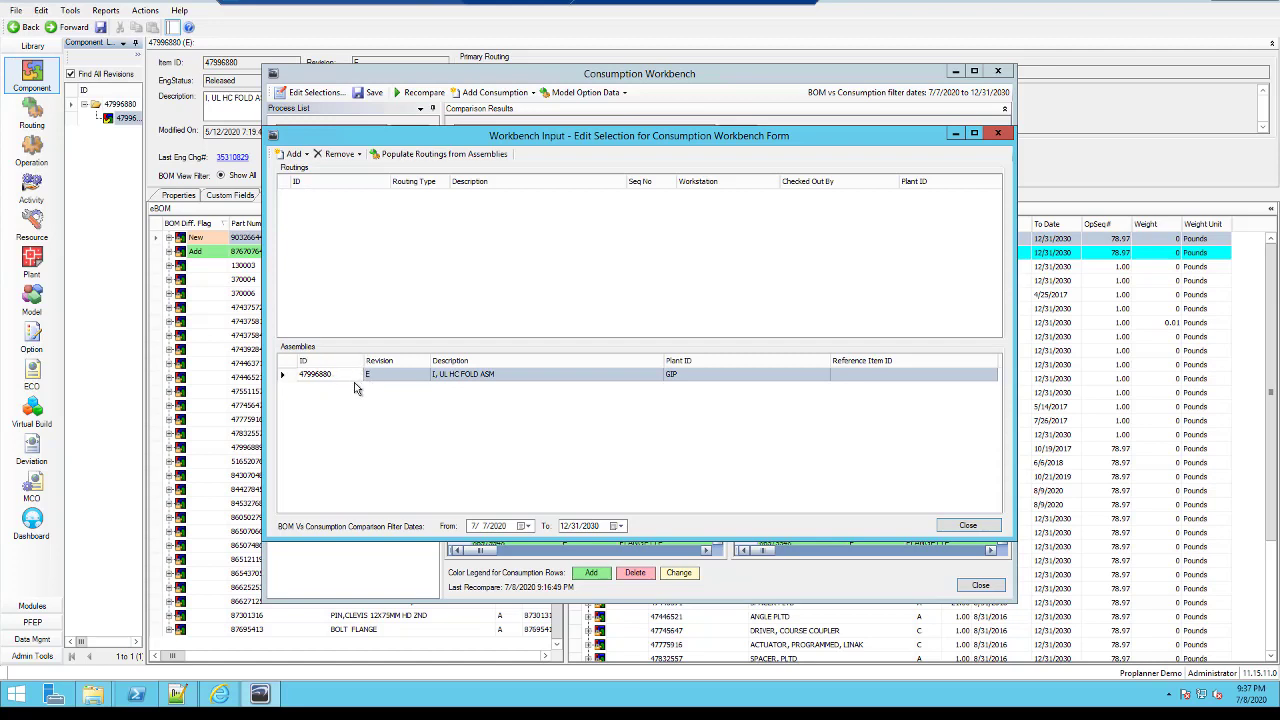
pyautogui.click(440, 158)
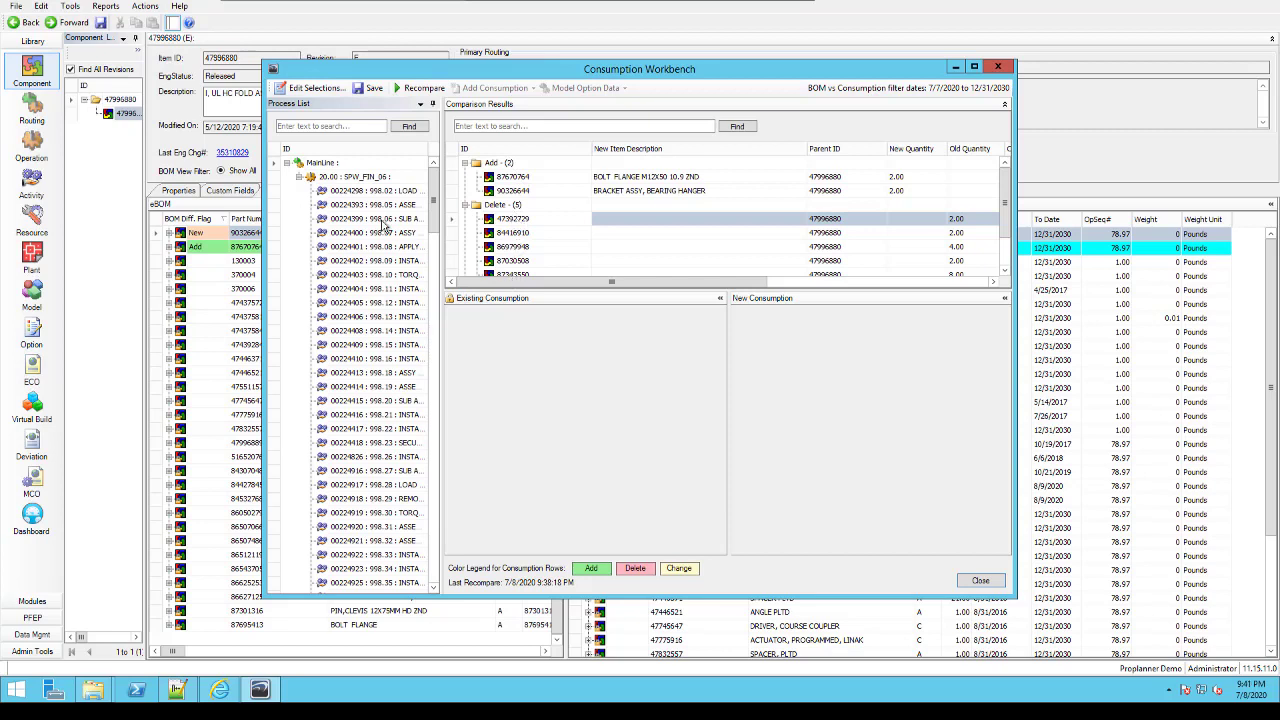
# Show the parent processes of deleted bracket 47392729 and load consumption for process 00264812
pyautogui.rightClick(534, 220)
pyautogui.click(570, 229)
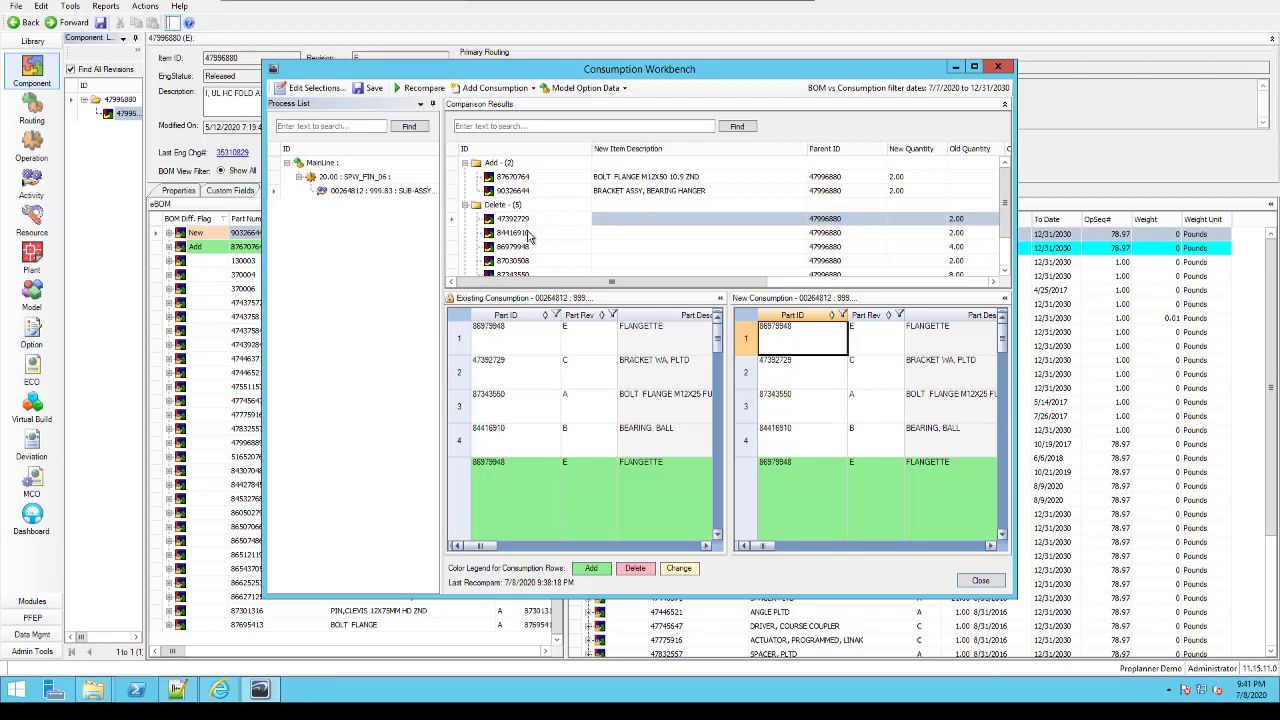
pyautogui.click(342, 199)
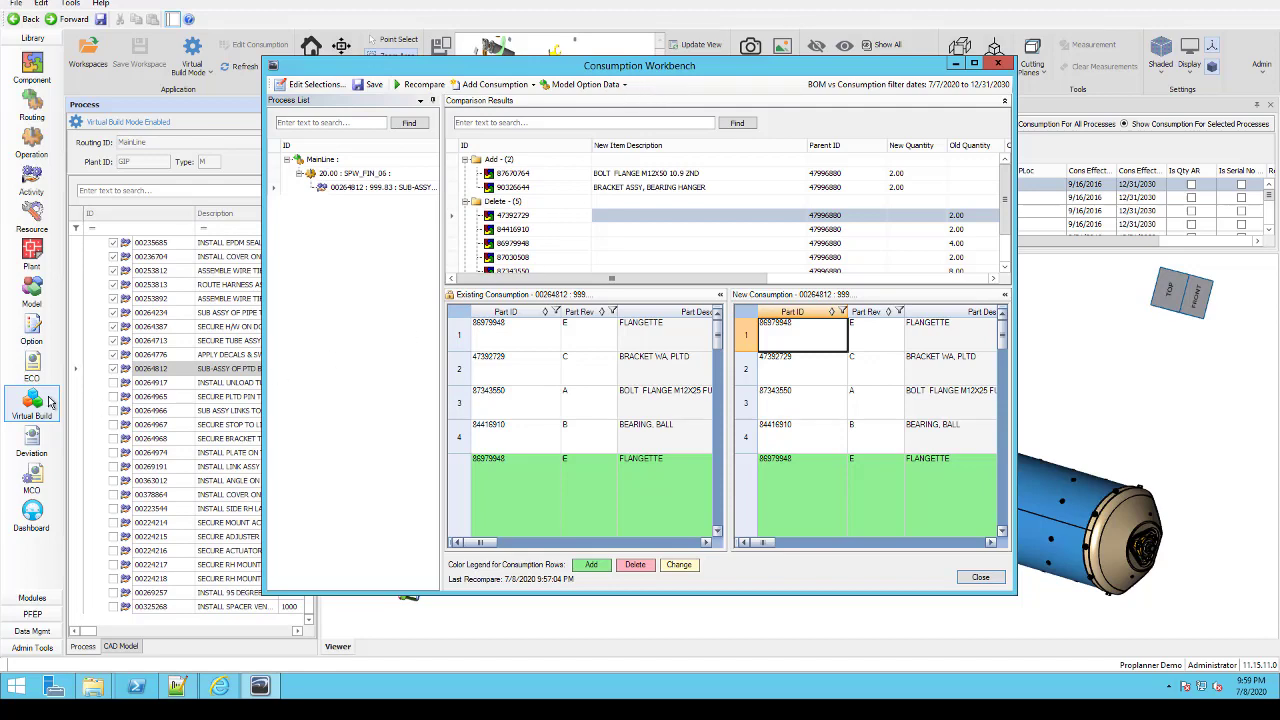
# Close the Consumption Workbench and switch between the saved full-assembly and bracket views
pyautogui.click(999, 579)
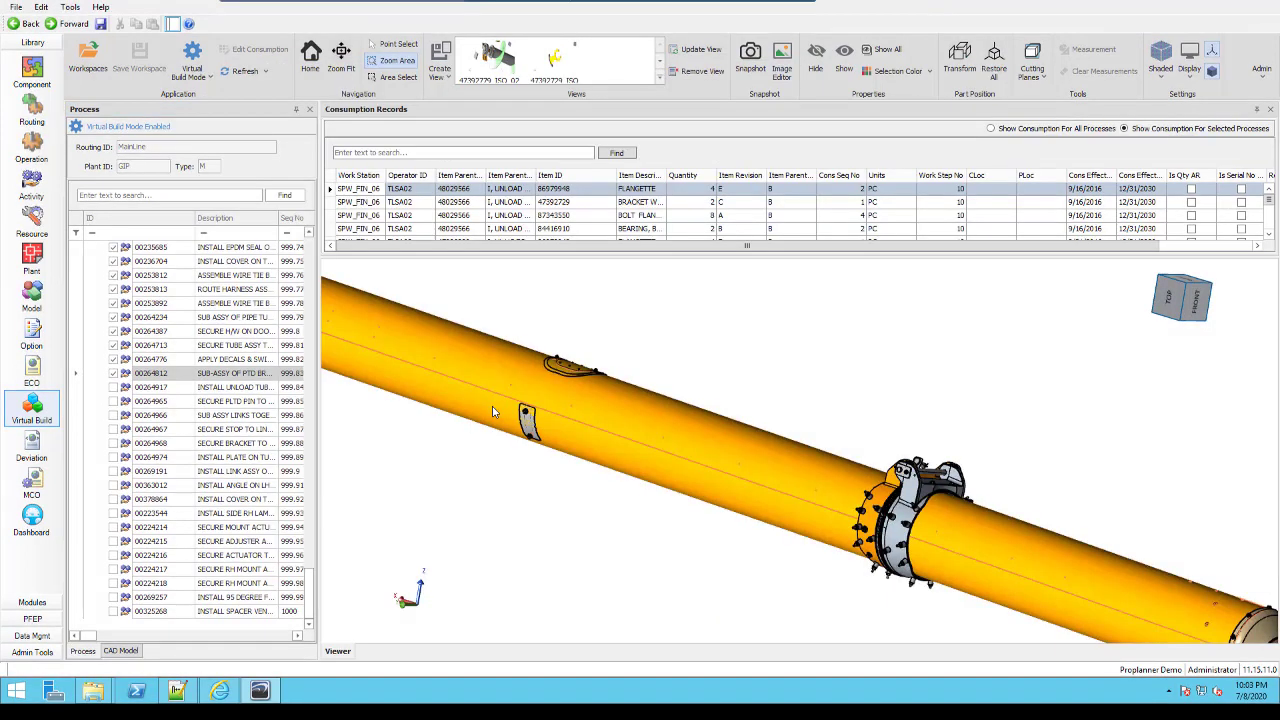
pyautogui.click(500, 68)
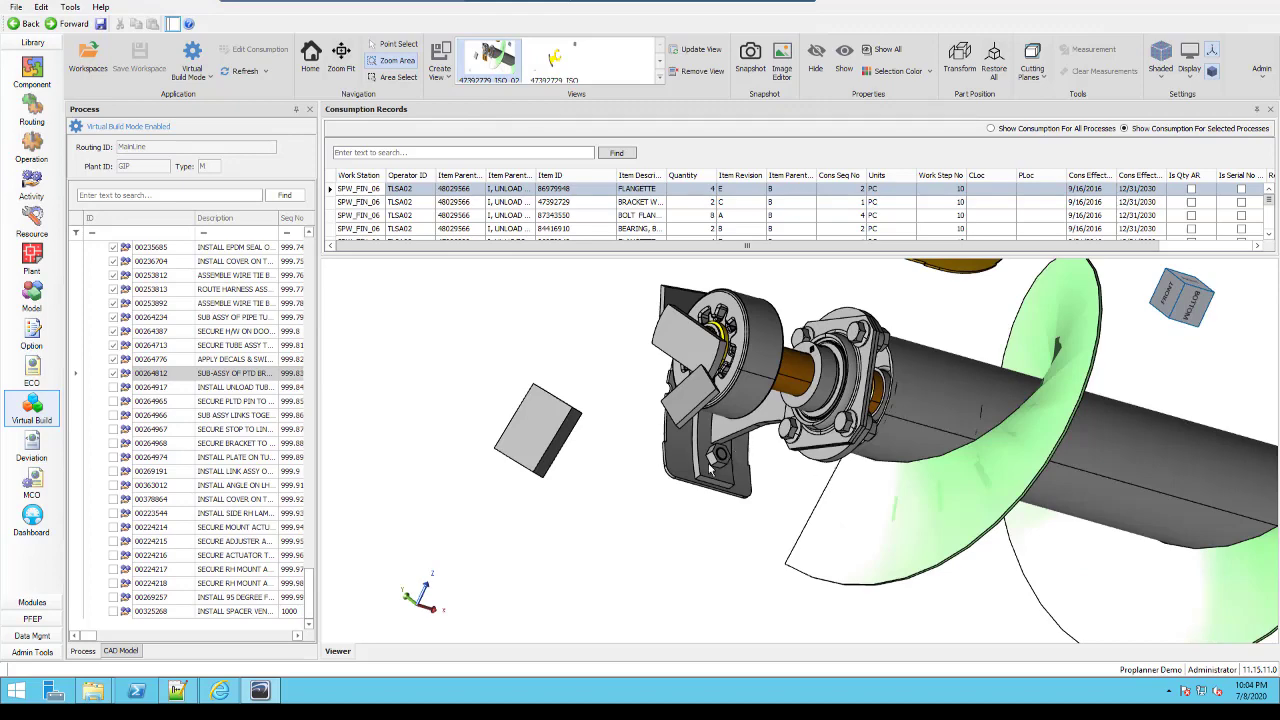
pyautogui.click(575, 75)
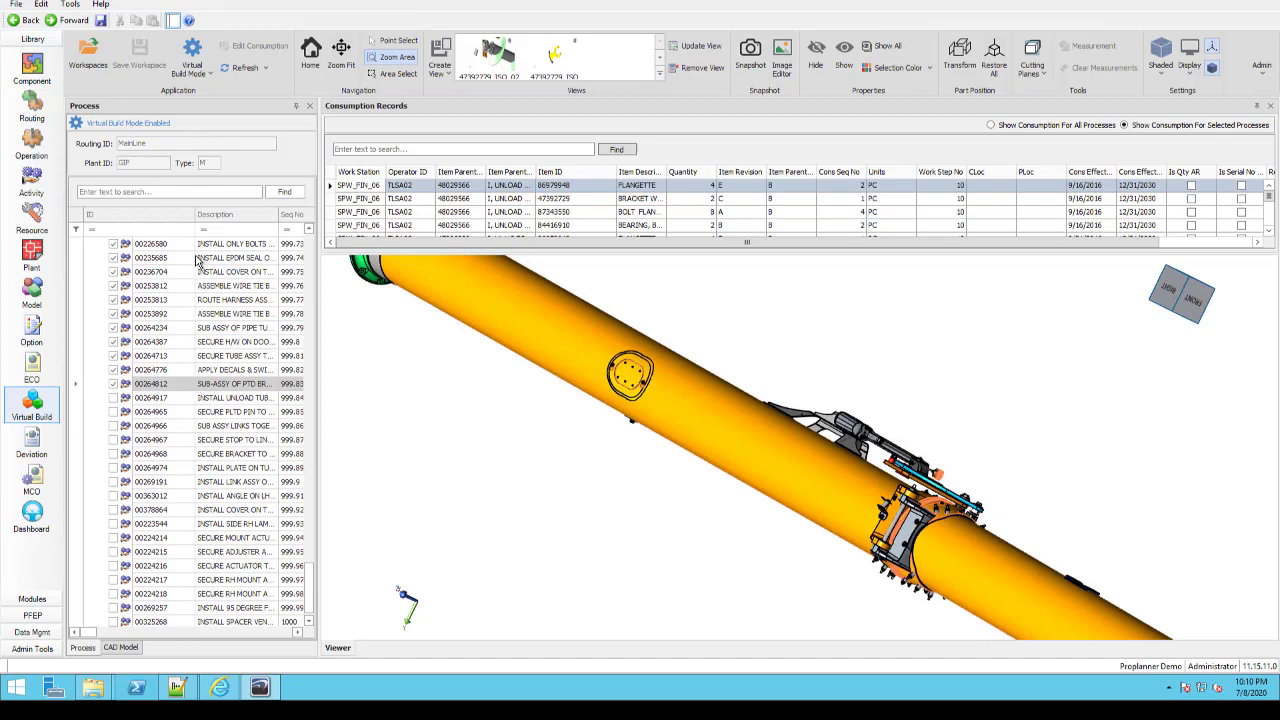
# Compare the saved full-assembly and bracket-only views, then launch the Image Editor for activity 00264812
pyautogui.click(505, 66)
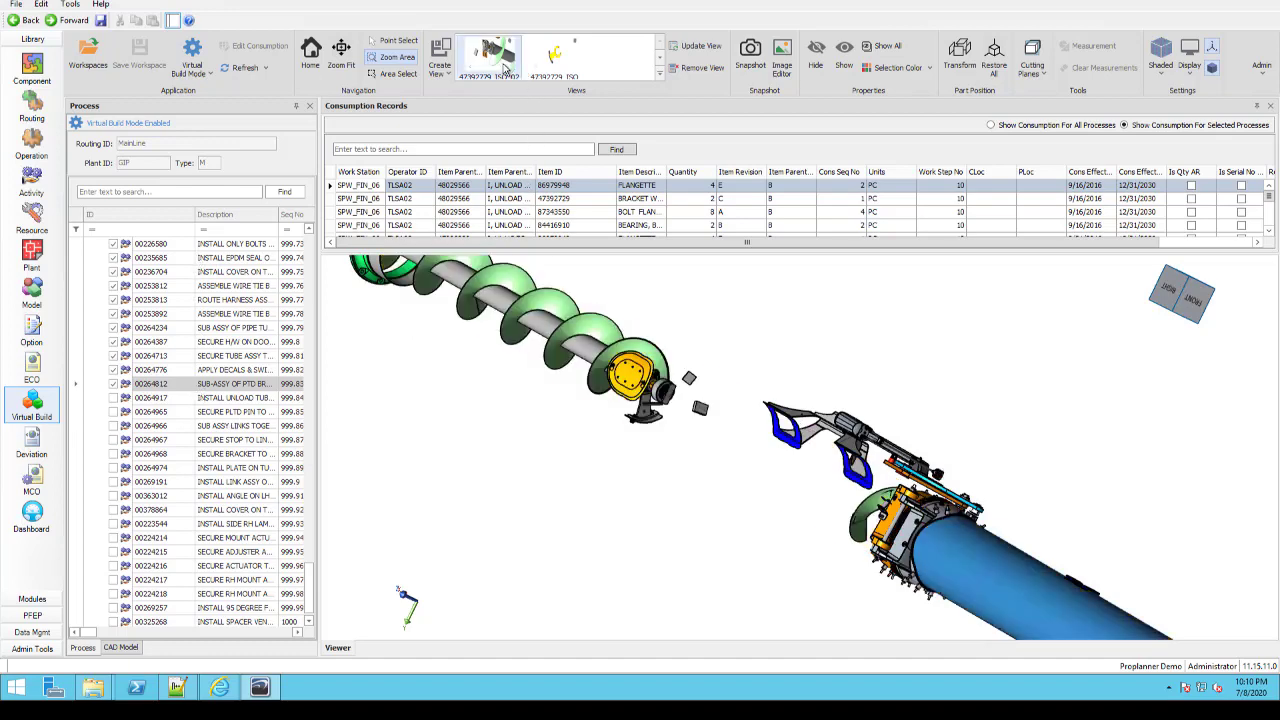
pyautogui.click(563, 64)
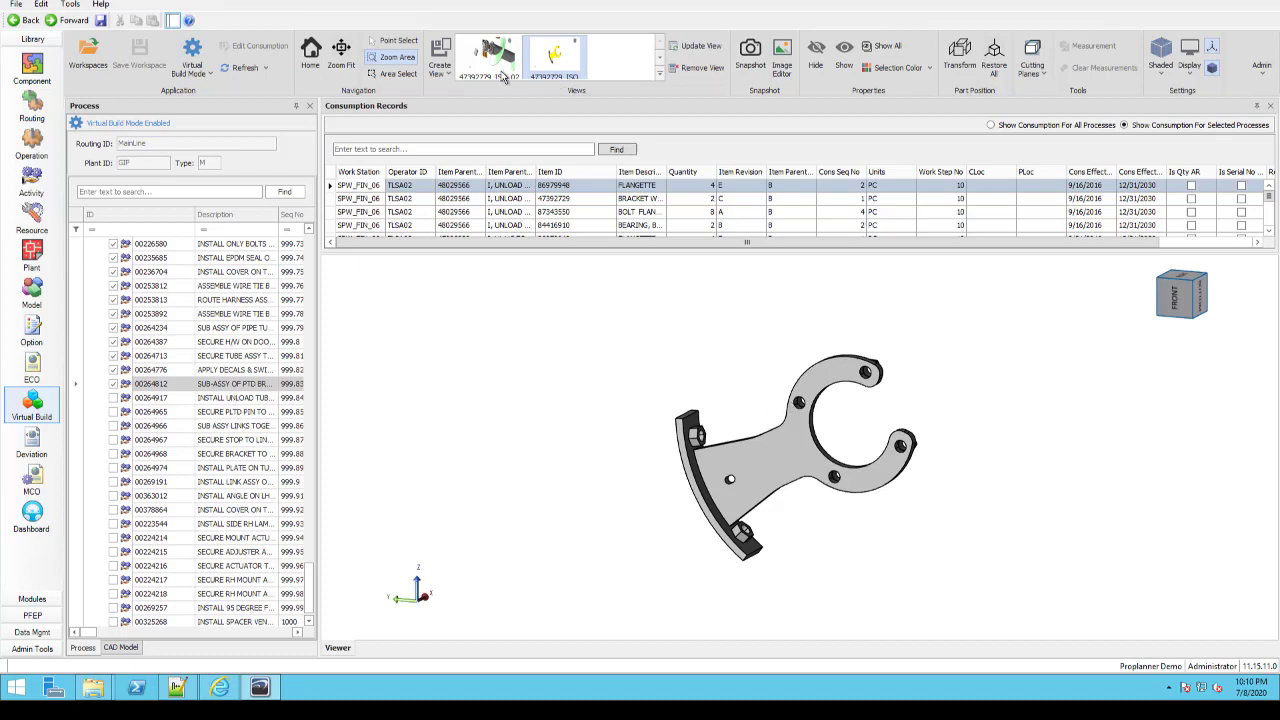
pyautogui.click(505, 76)
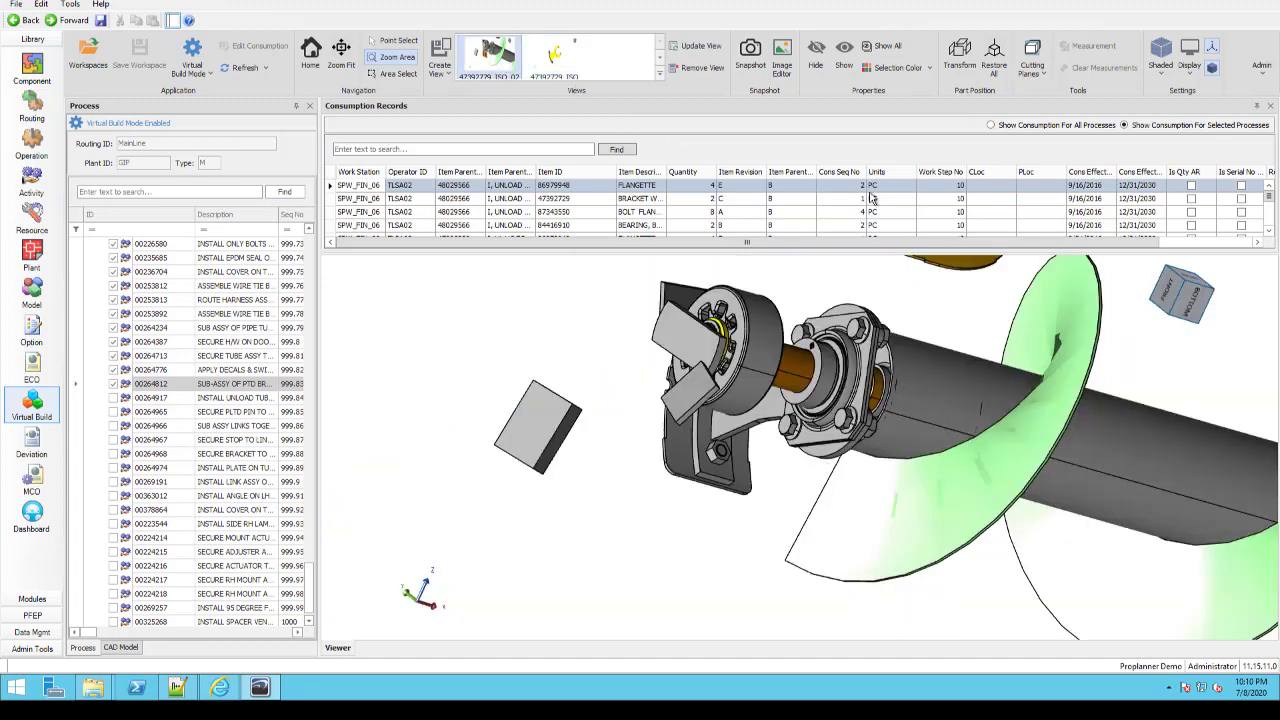
pyautogui.click(782, 70)
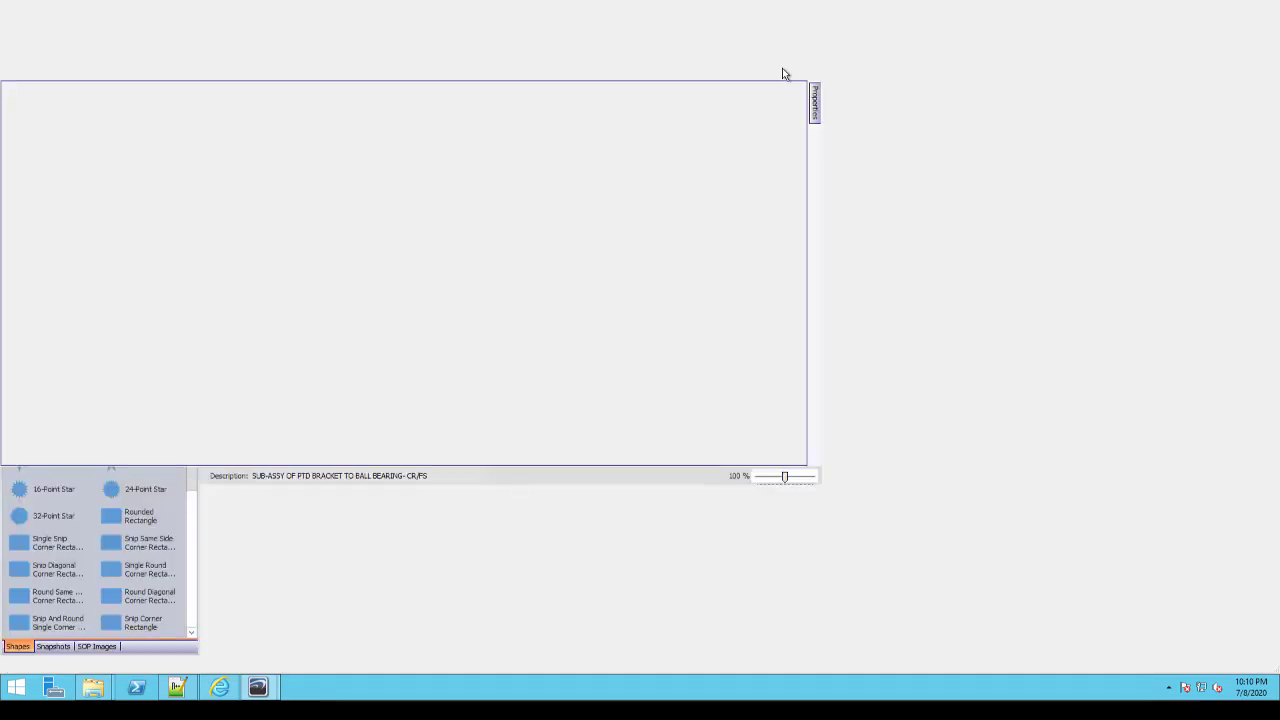
# Open 00264812_sopimage_4.png from the SOP gallery for editing, then cancel the edit, discarding changes
pyautogui.click(96, 646)
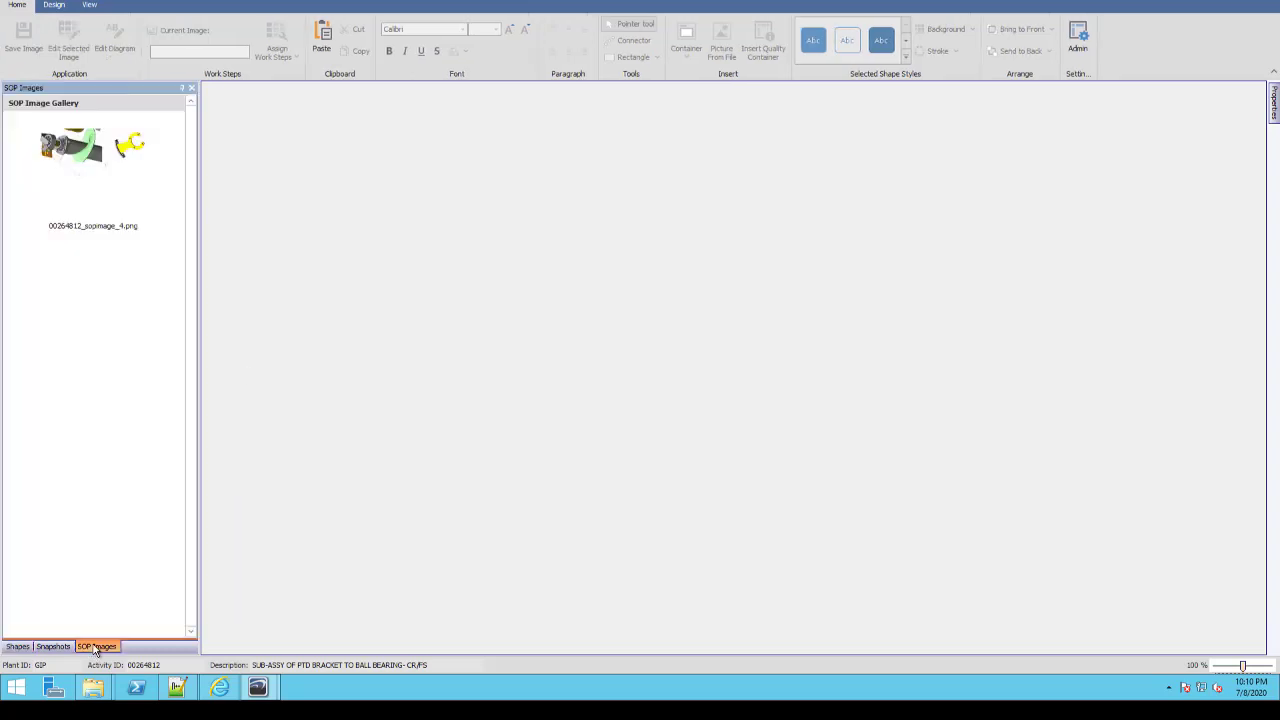
pyautogui.click(120, 162)
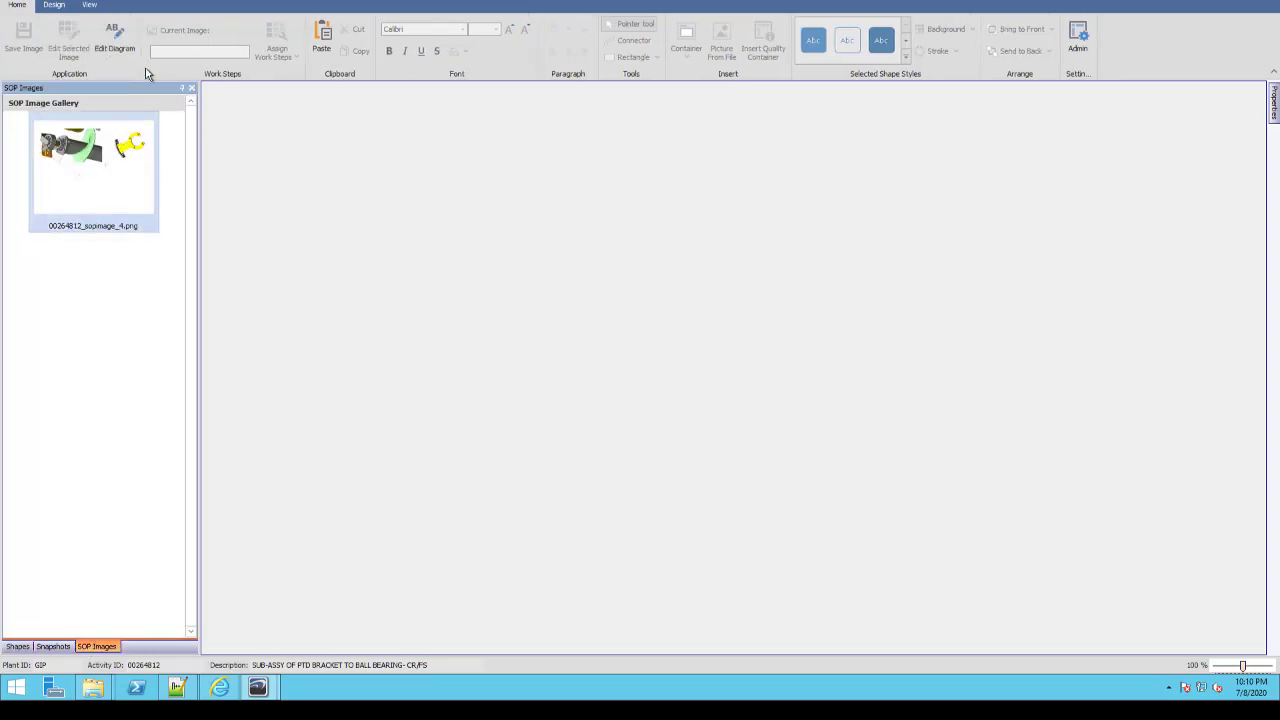
pyautogui.click(117, 40)
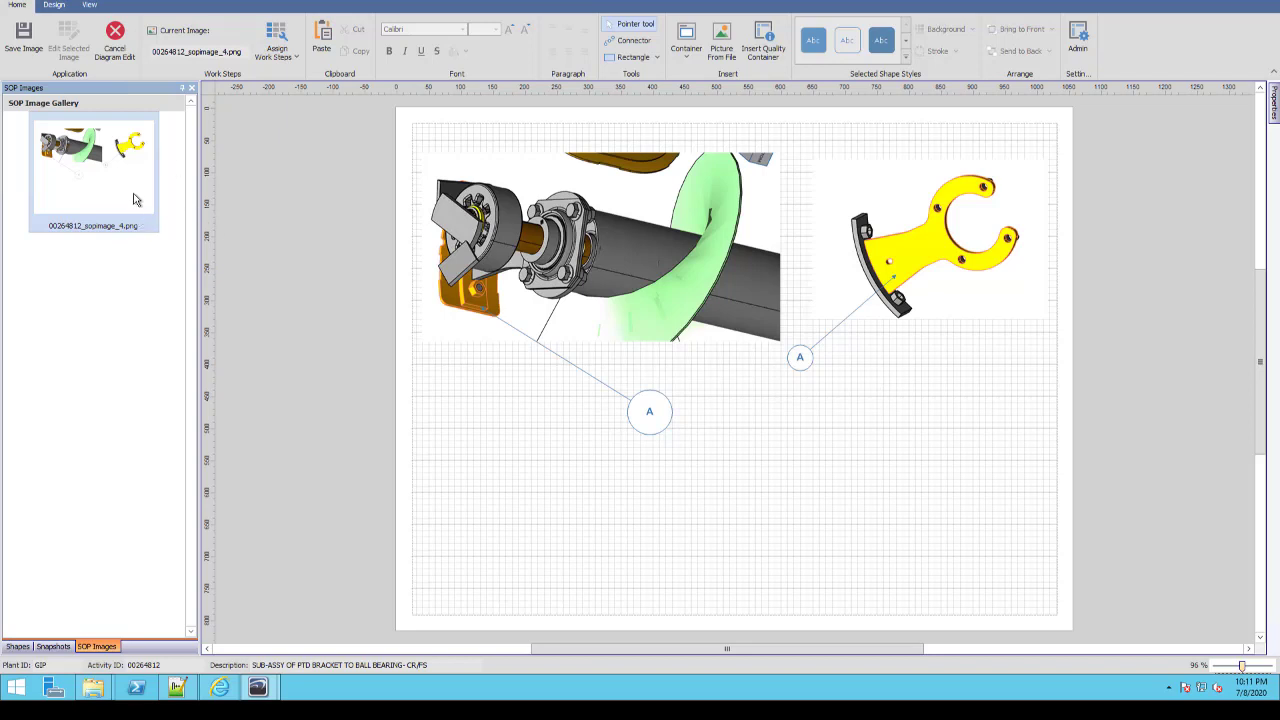
pyautogui.click(113, 40)
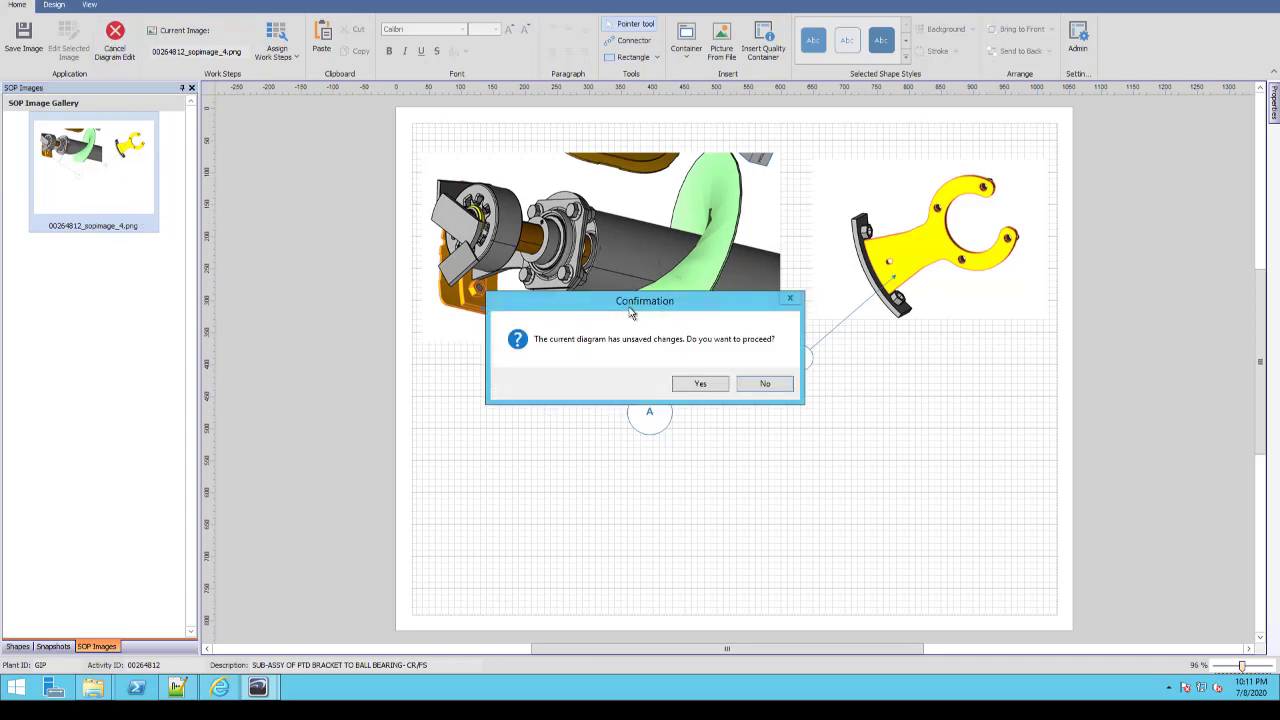
pyautogui.click(697, 385)
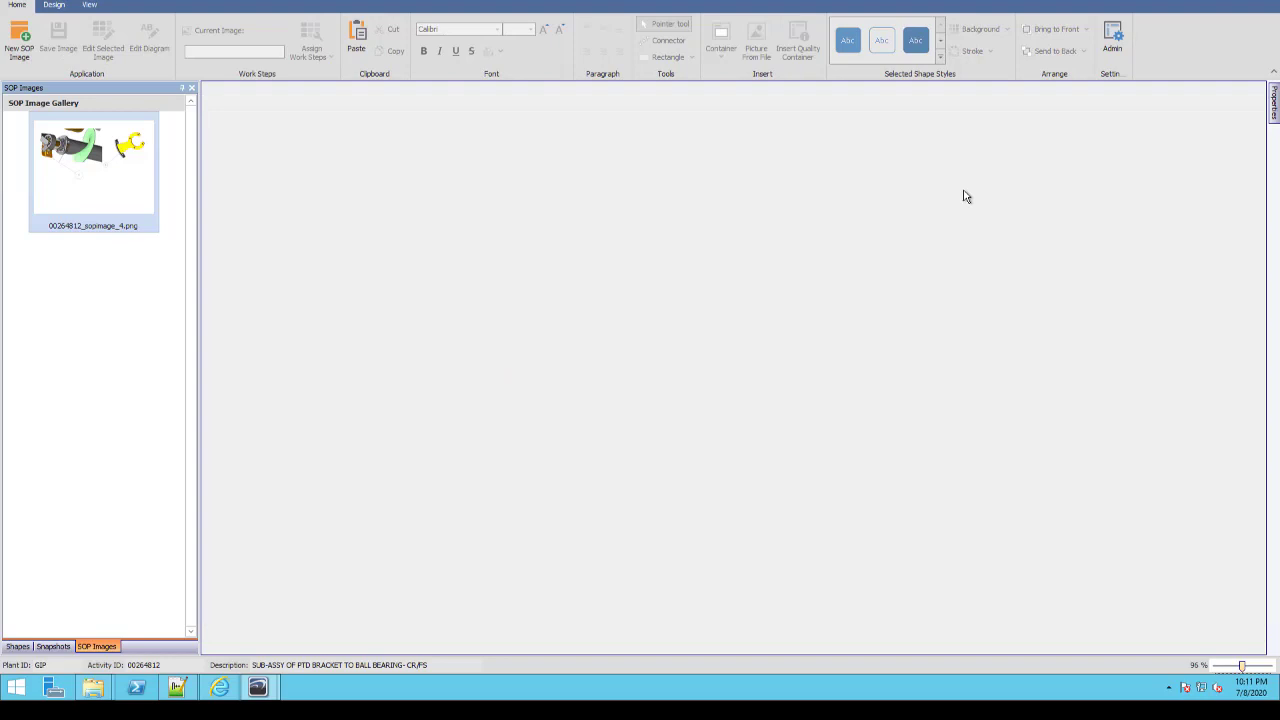
# Close the image editor, search CAD models for bracket 47392729, and widen the model tree
pyautogui.click(1267, 3)
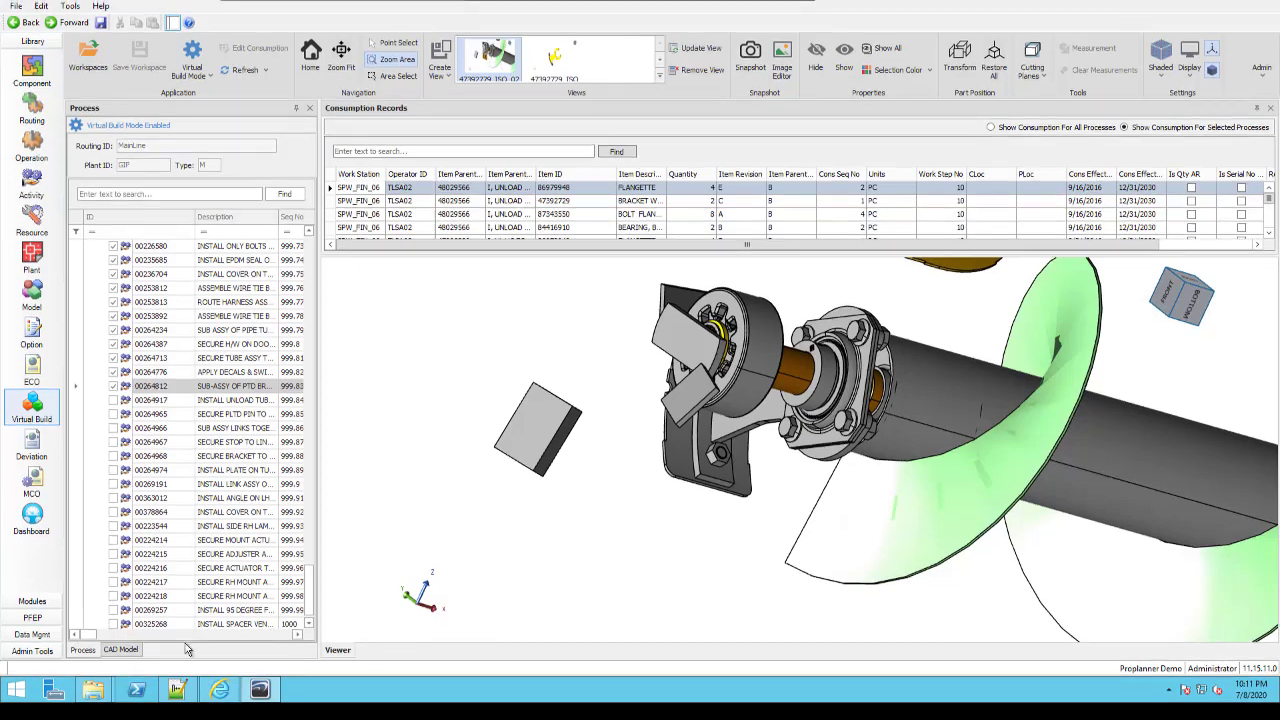
pyautogui.click(124, 652)
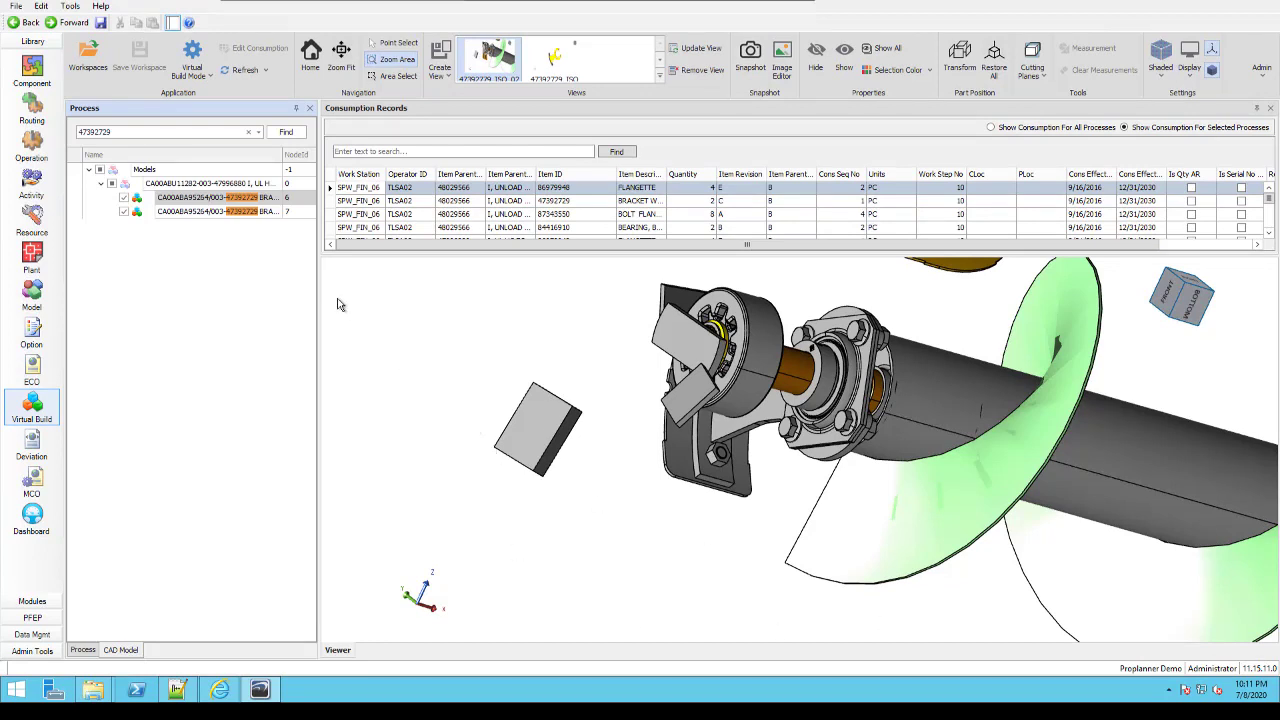
pyautogui.moveTo(318, 293); pyautogui.dragTo(462, 295)
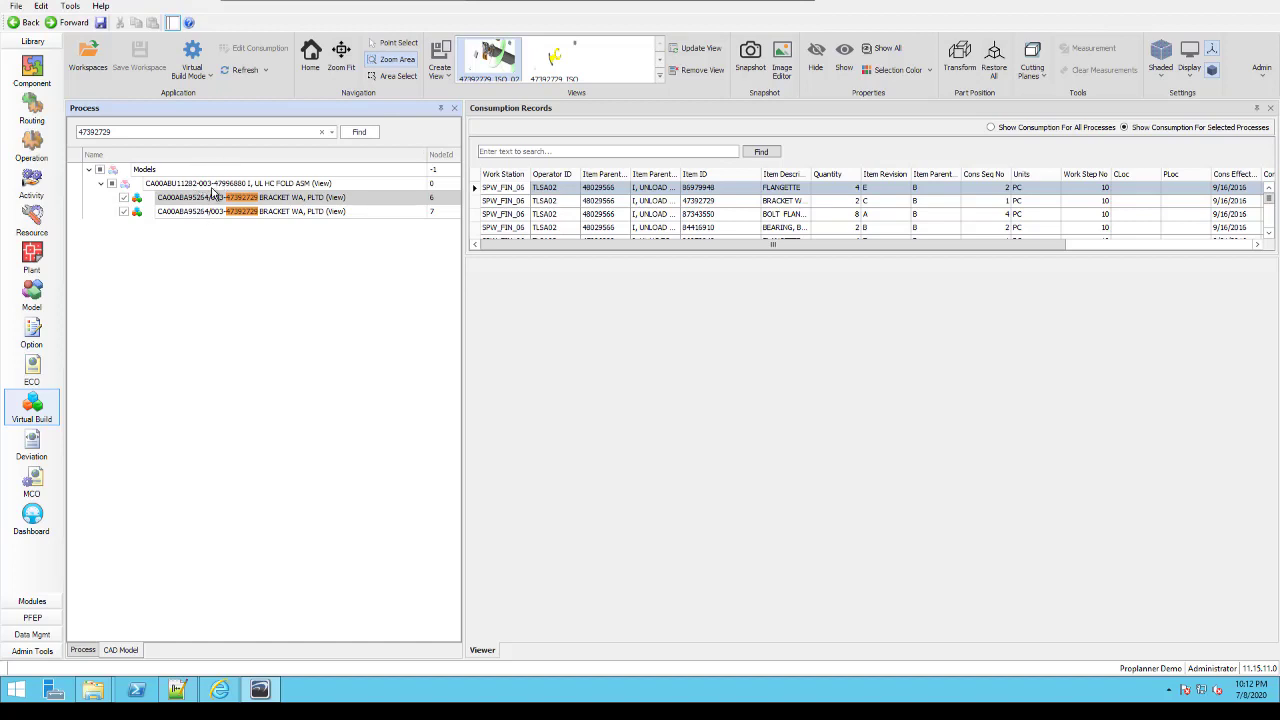
# Add consumption of flange bolt 87670764 and bracket assembly 90326644 to process 00264812, then close the workbench
pyautogui.click(219, 689)
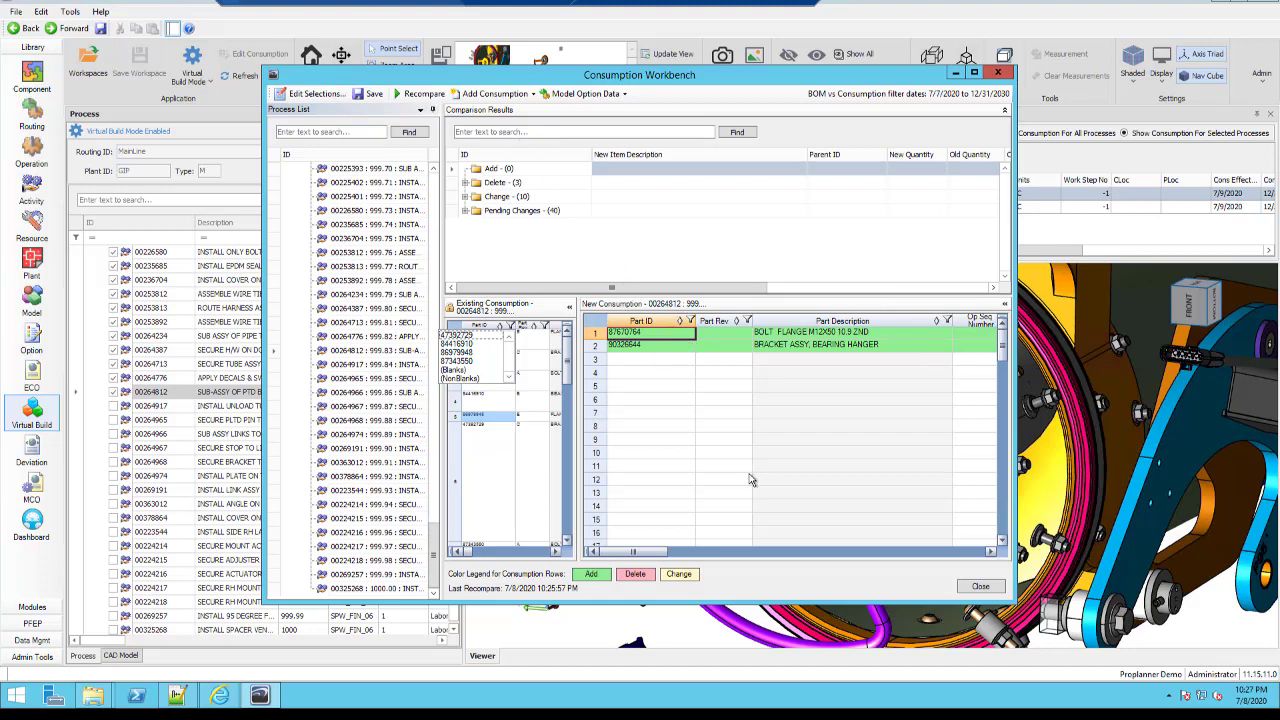
pyautogui.click(974, 590)
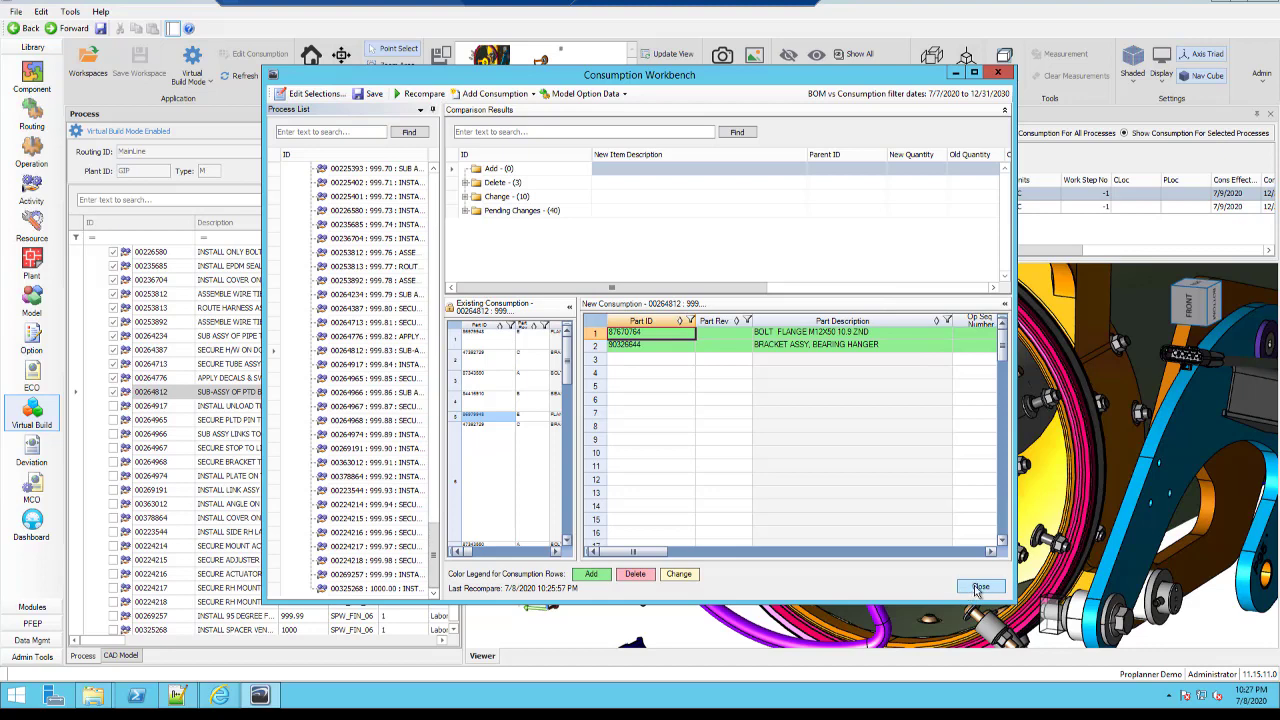
pyautogui.click(977, 589)
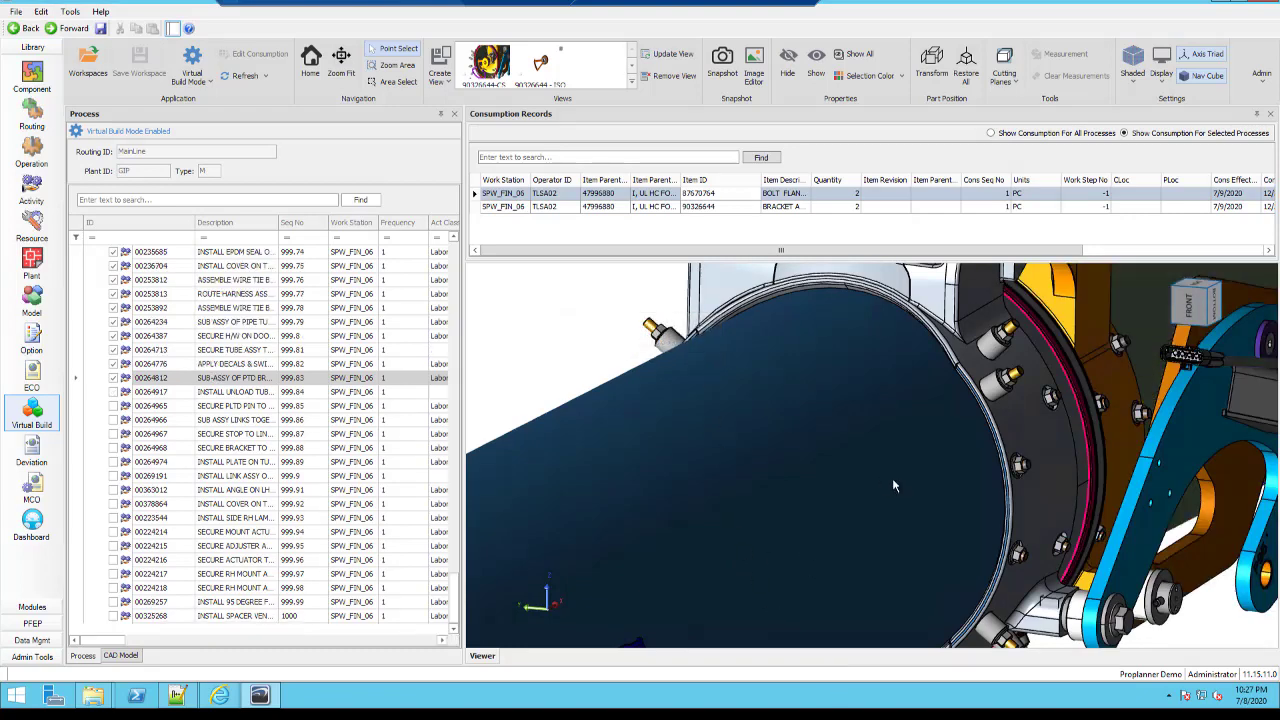
# Look up the CAD views of bracket 90326644, then return to the Process operations list
pyautogui.click(120, 655)
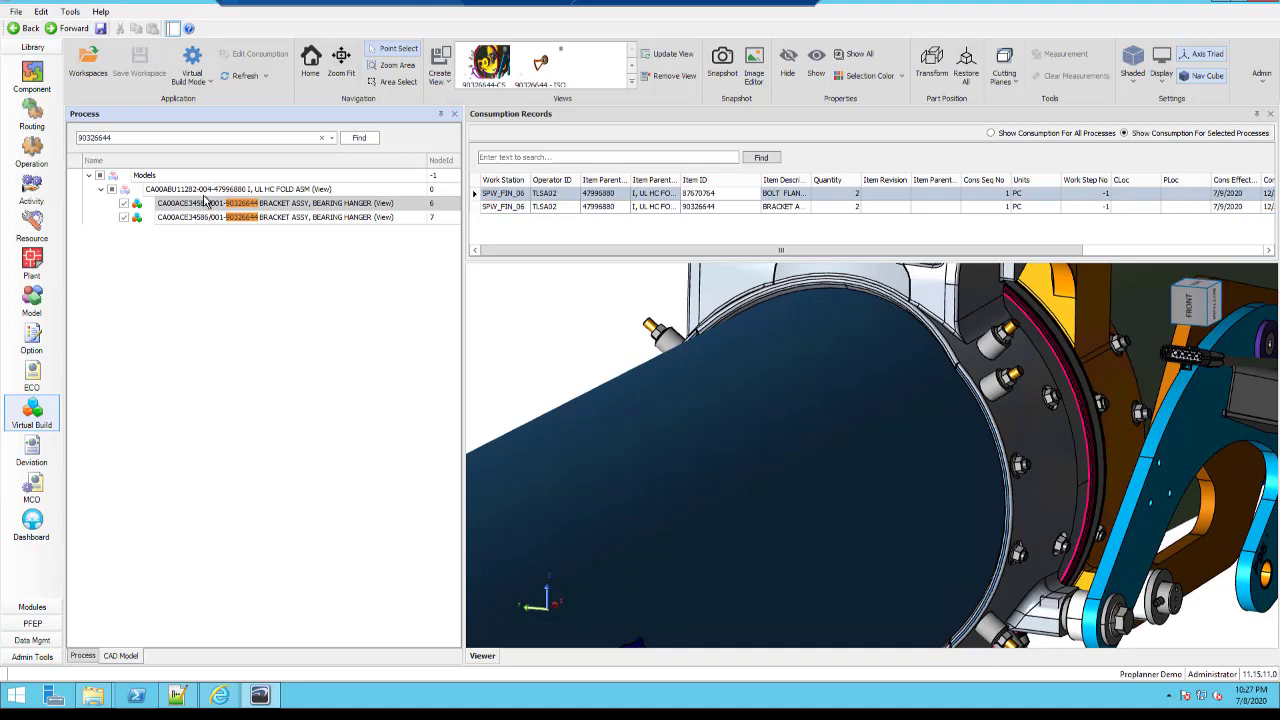
pyautogui.click(82, 655)
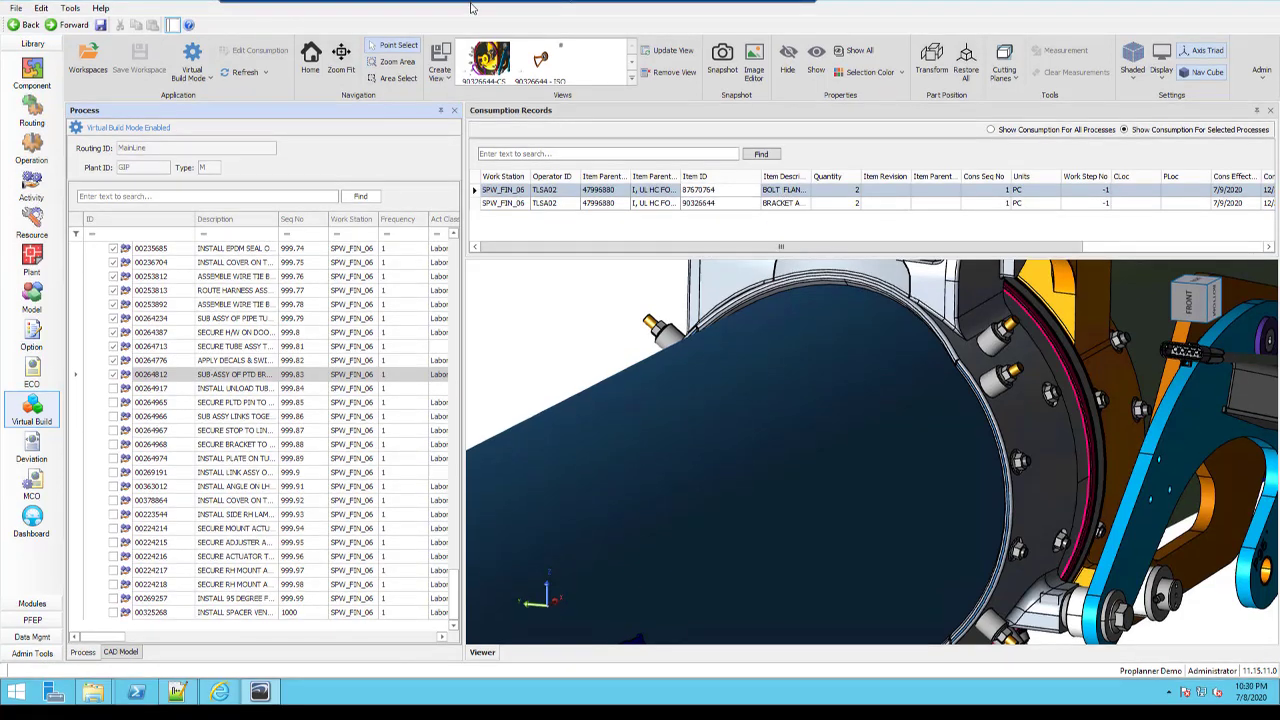
# Load the saved flange-interior view and the bracket-only view for snapshots on the SOP image
pyautogui.click(490, 70)
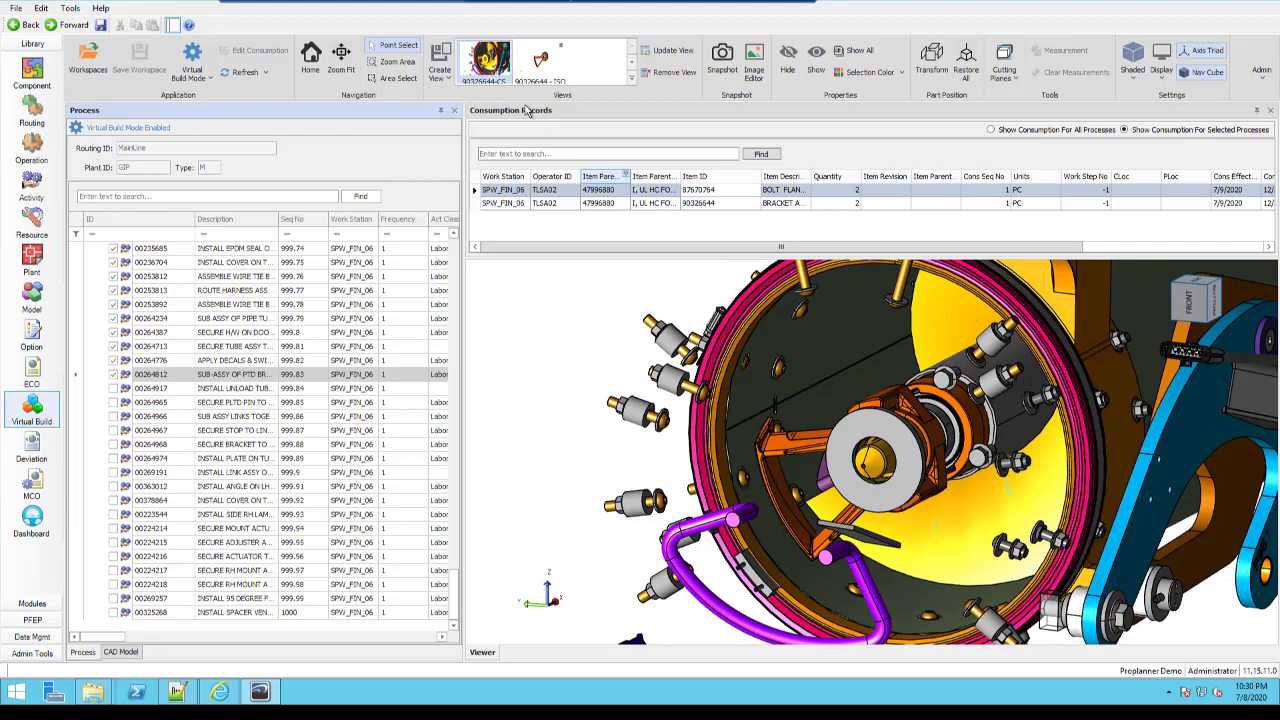
pyautogui.click(543, 58)
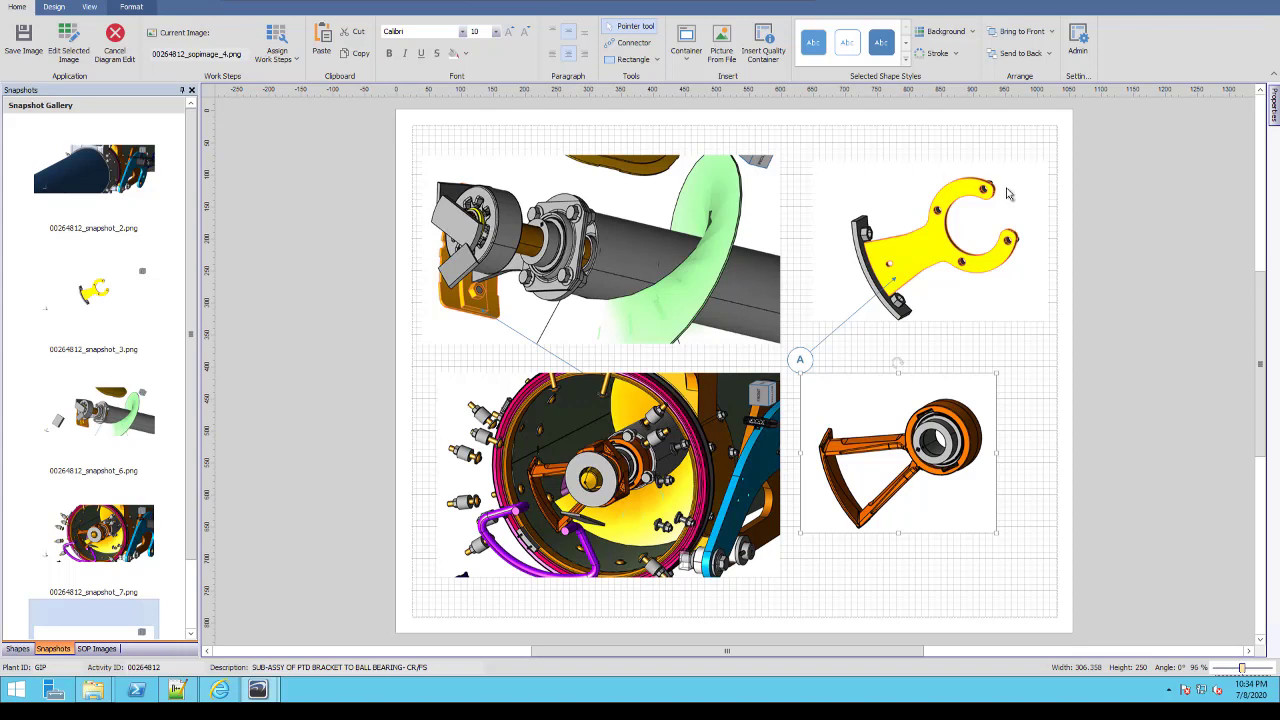
# Delete the old shaft and yellow bracket images, moving flange-interior and orange bracket pictures into their top spots
pyautogui.click(620, 294)
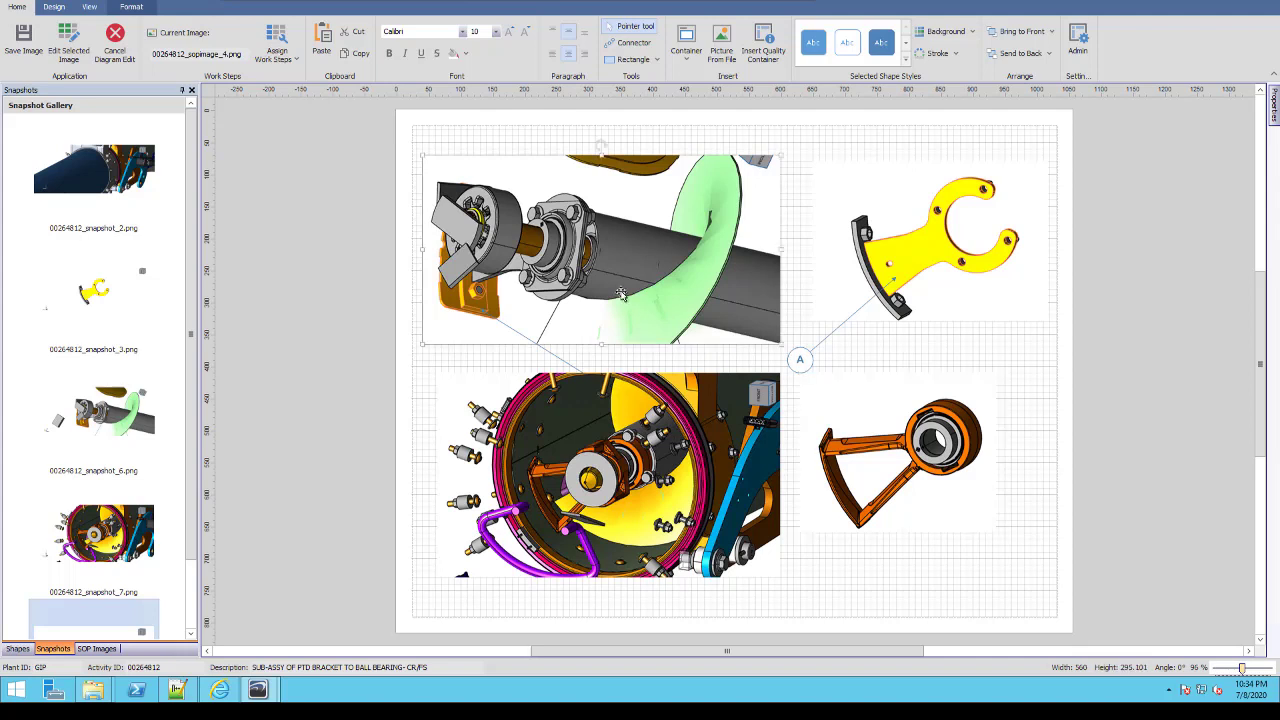
pyautogui.press('Delete')
pyautogui.click(861, 273)
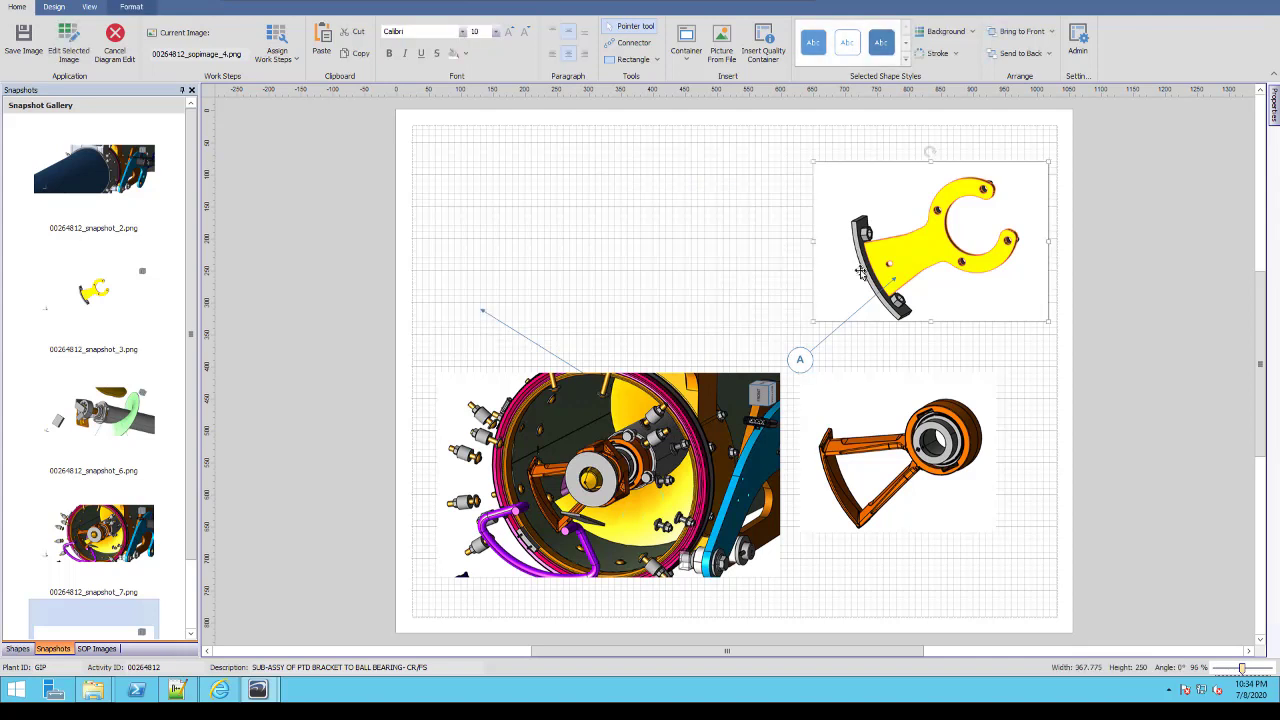
pyautogui.press('Delete')
pyautogui.moveTo(698, 450); pyautogui.dragTo(692, 252)
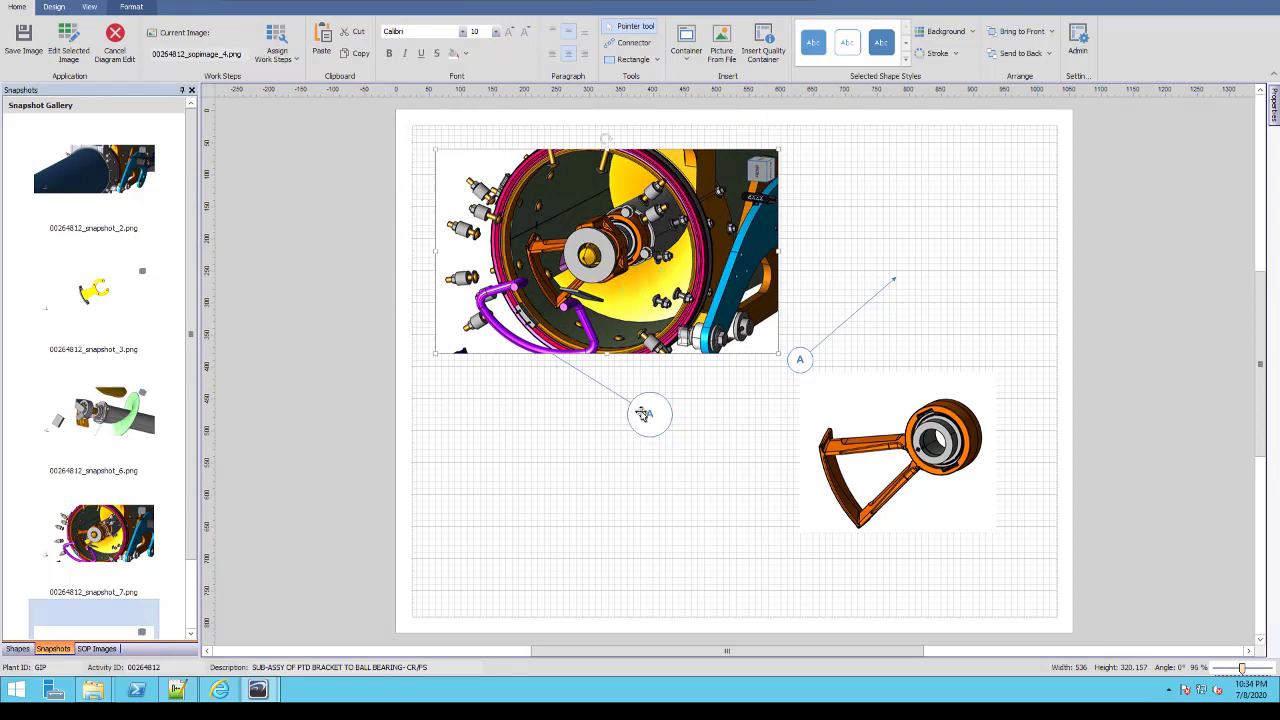
pyautogui.moveTo(910, 458); pyautogui.dragTo(958, 250)
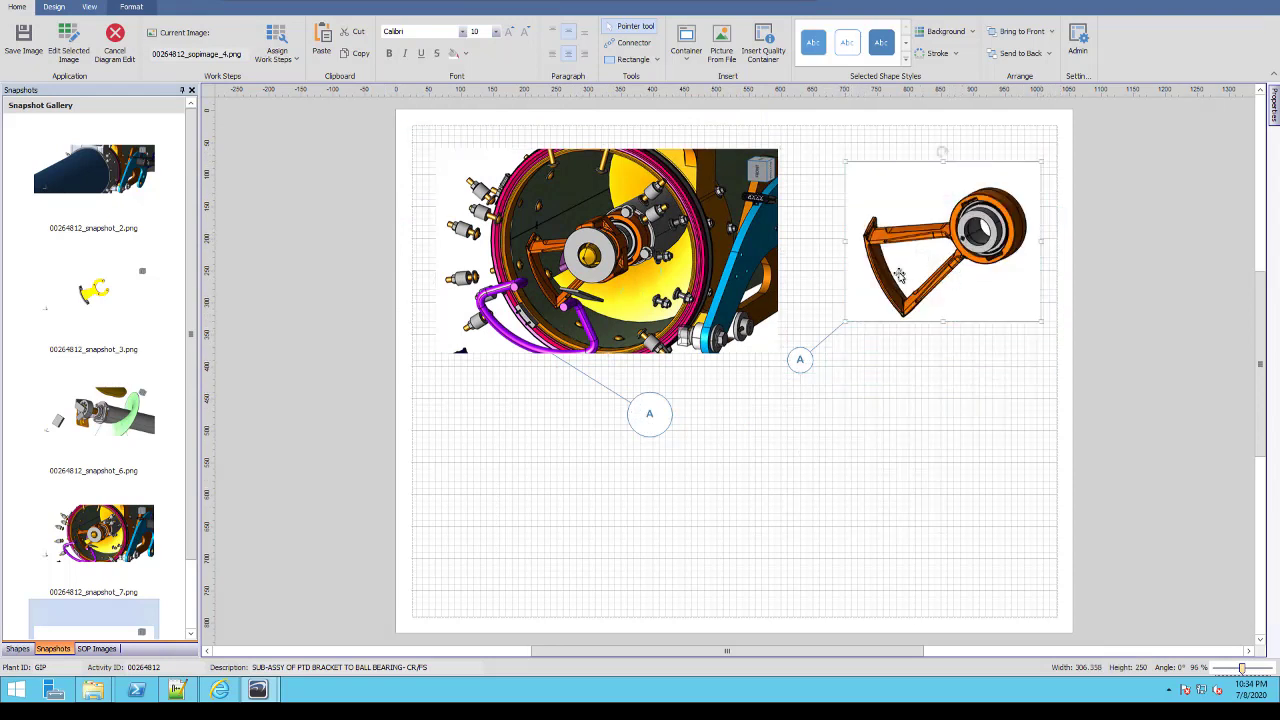